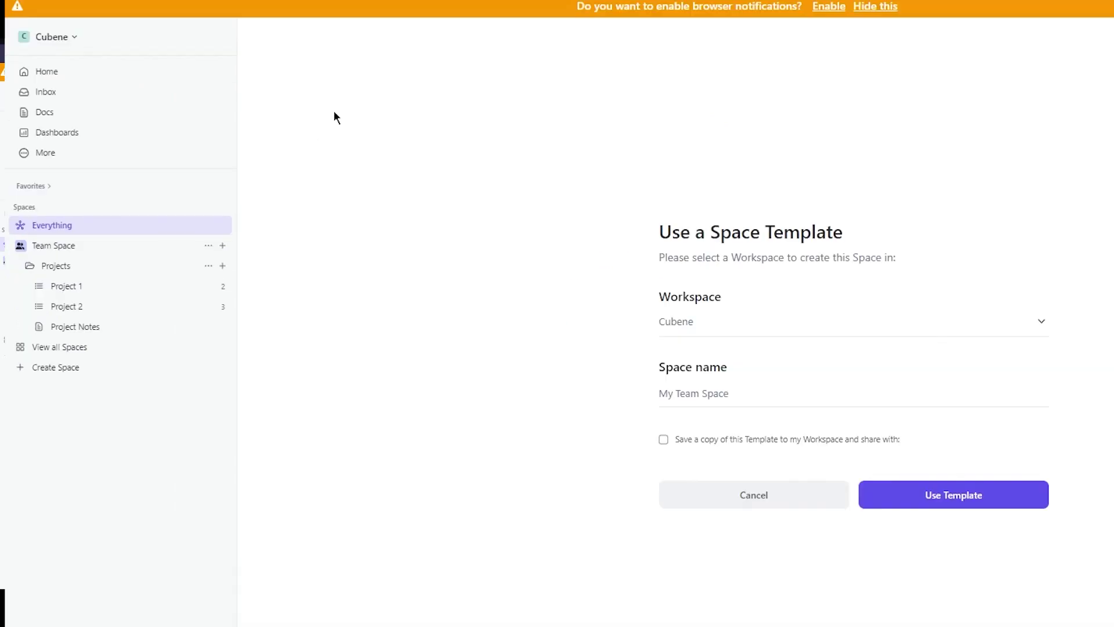
- Open the Projects folder in Team Space, which holds Project 1, Project 2 and Project Notes
left_click(98, 271)
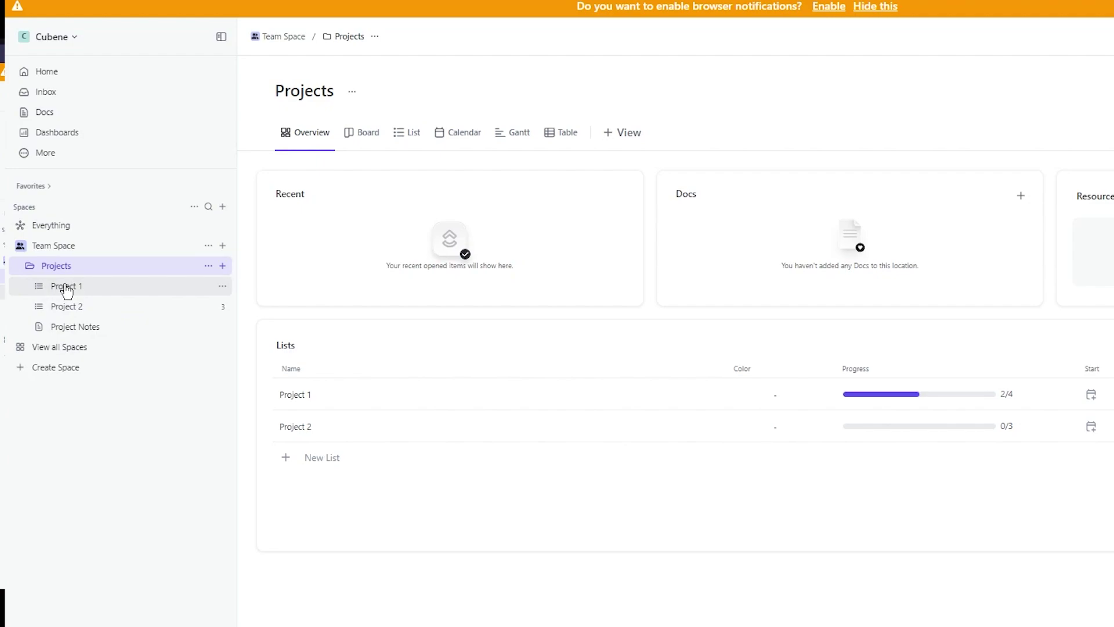
- Open the Project 1 task list
left_click(66, 290)
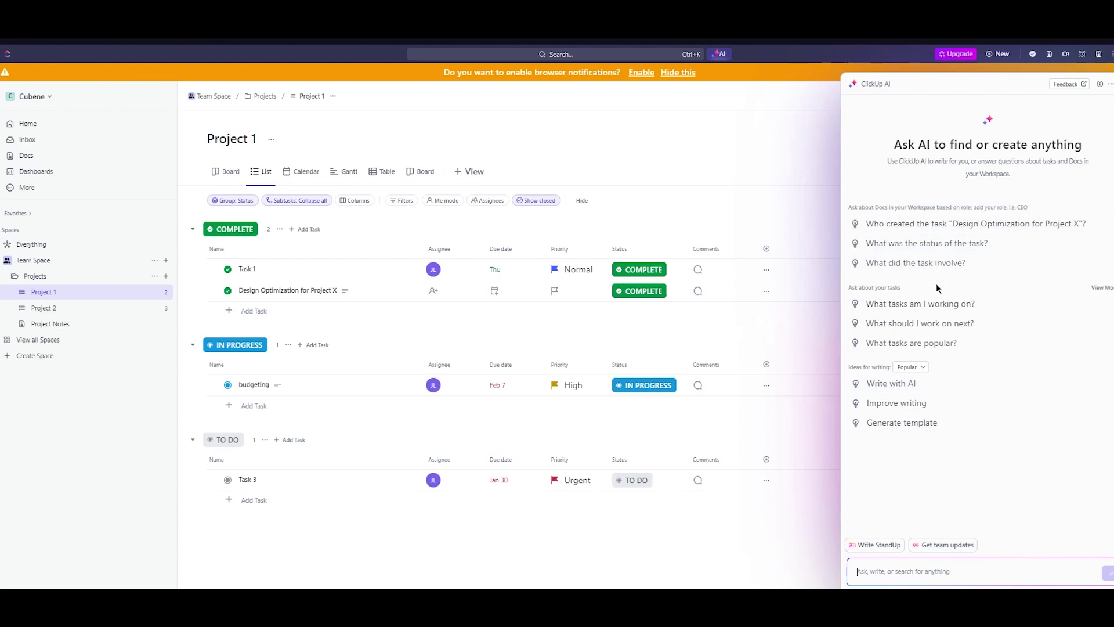
- Ask ClickUp AI who created the task 'Design Optimization for Project X'
left_click(959, 225)
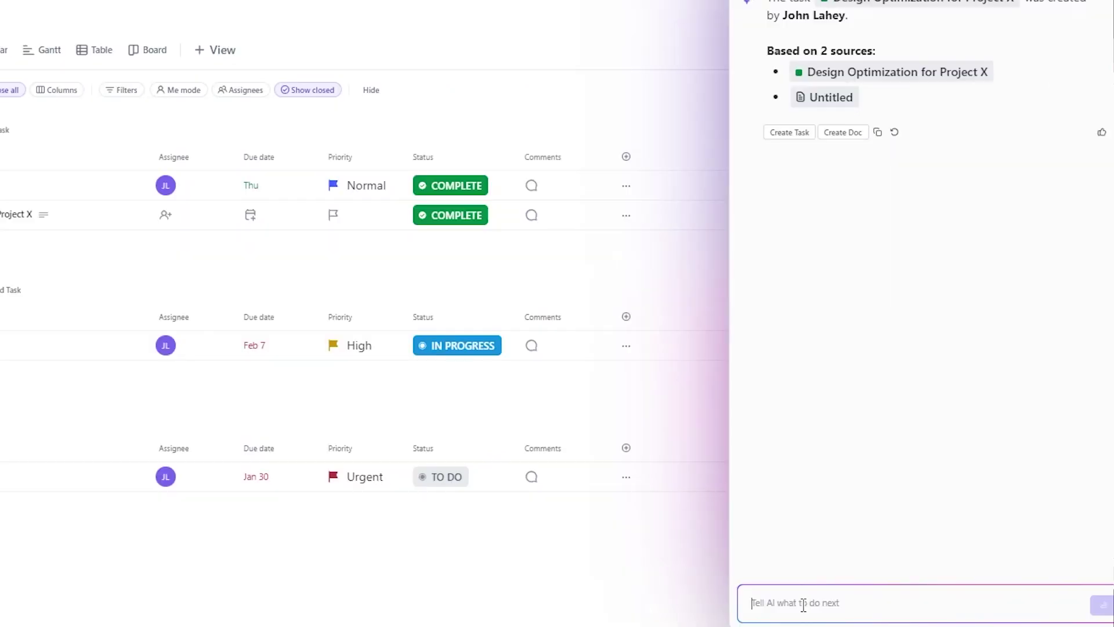
- Ask ClickUp AI 'what are my urgent tasks?'
type("what are ")
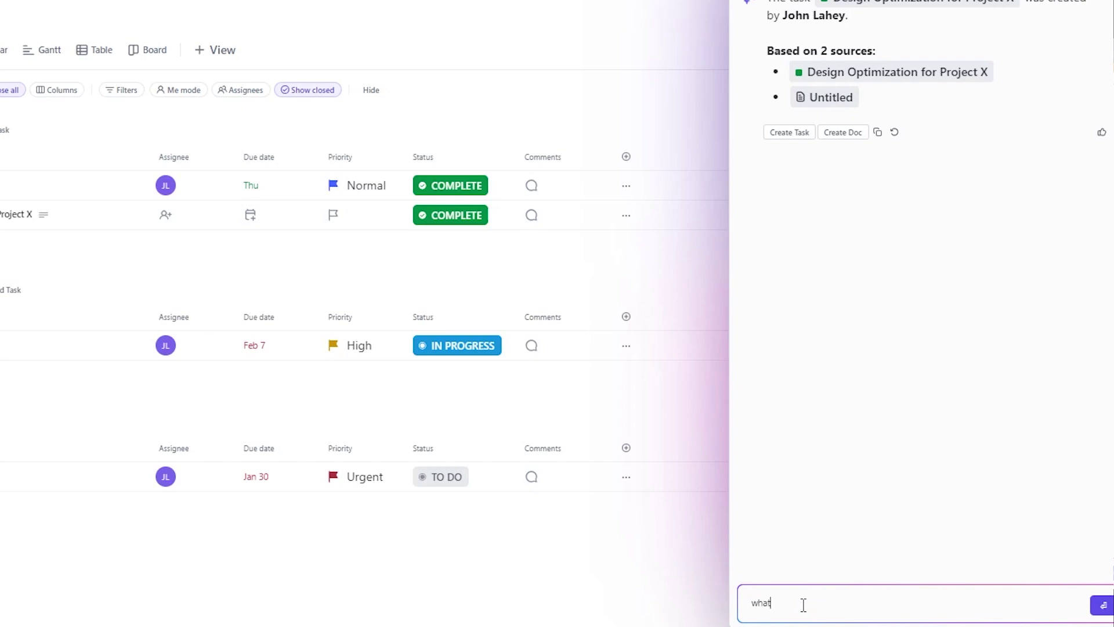
type("my urgent tasks?")
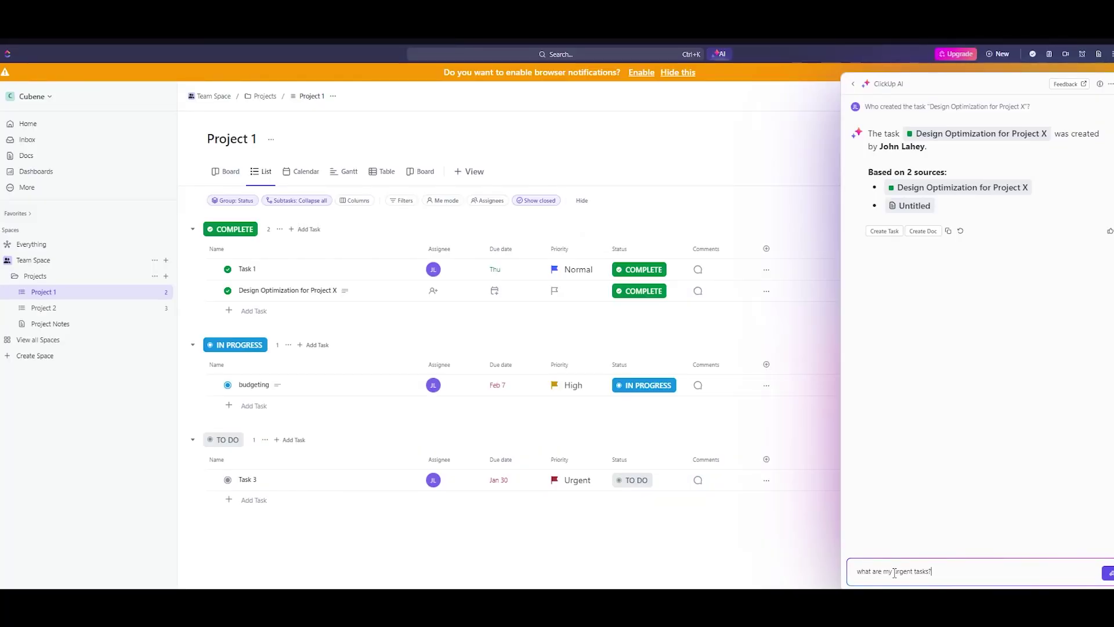
key("Return")
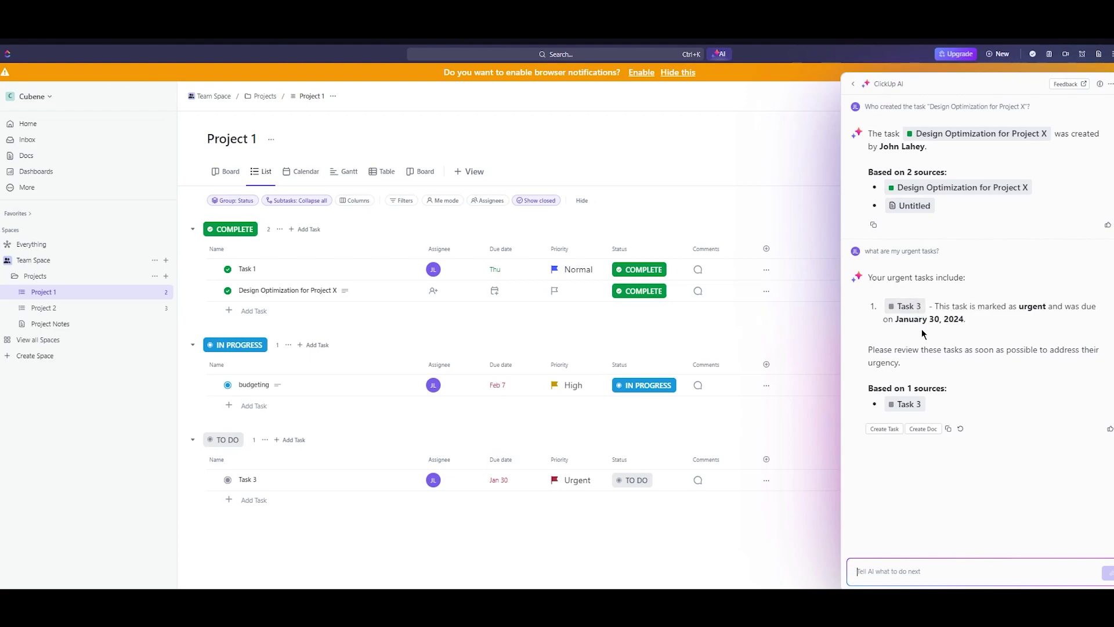
- View Task 3 from the AI's answer, then close the AI panel and Task 3
left_click(906, 406)
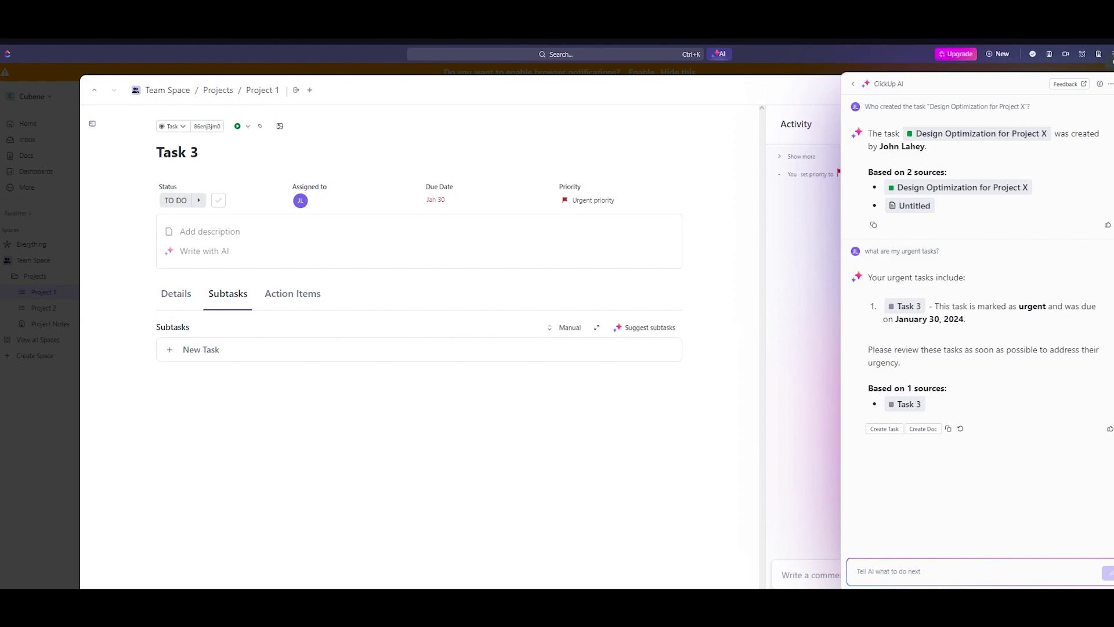
left_click(1111, 60)
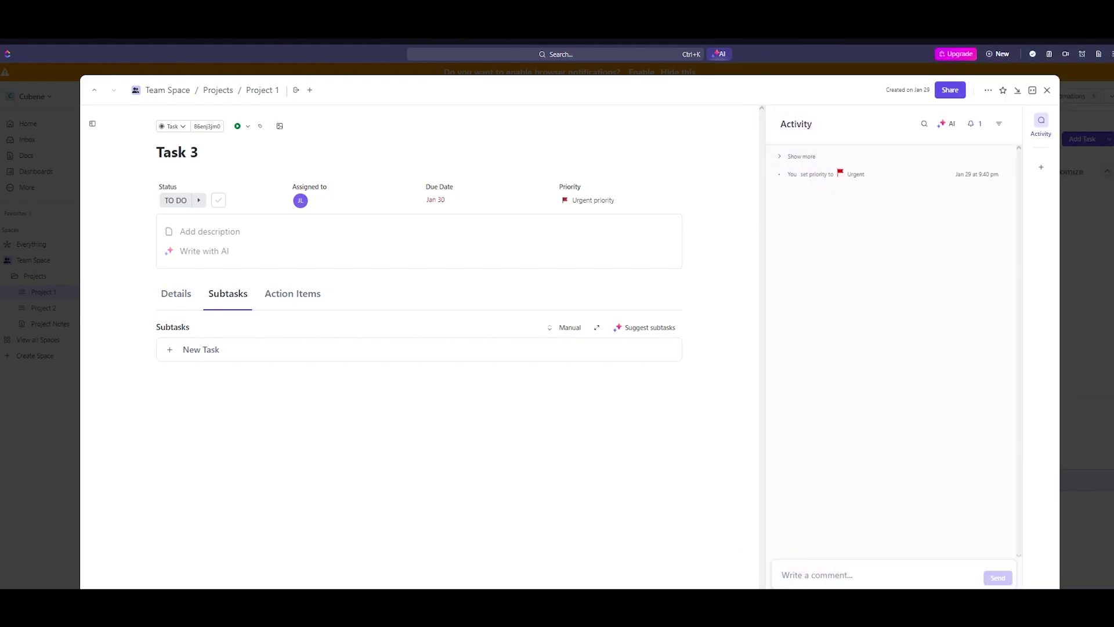
left_click(1048, 89)
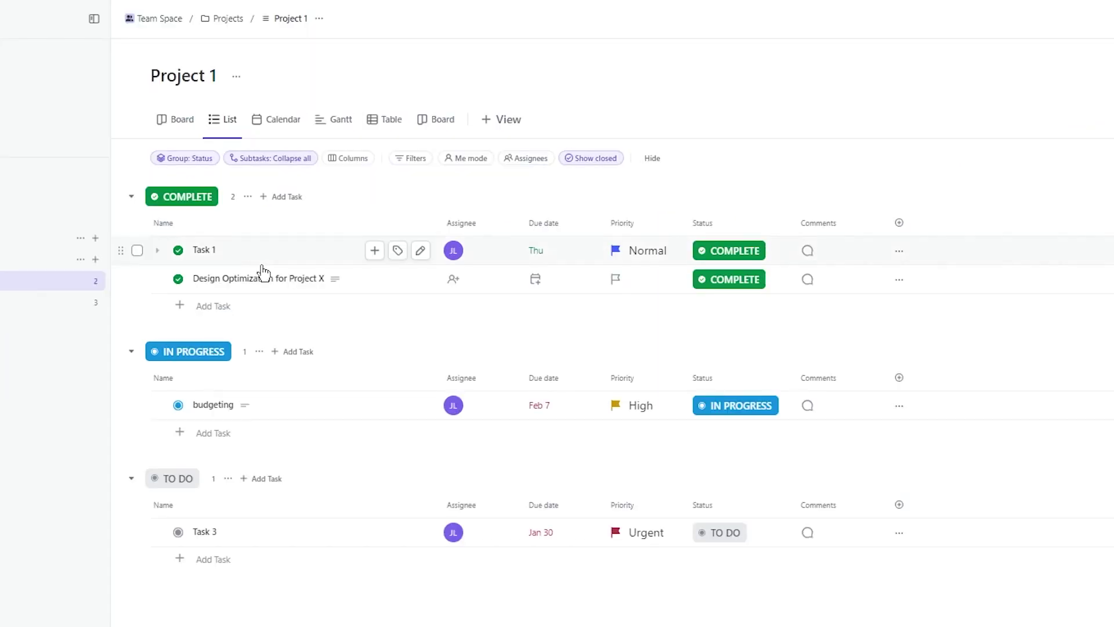
- Open the Design Optimization for Project X task with its task-specific ClickUp AI
left_click(290, 290)
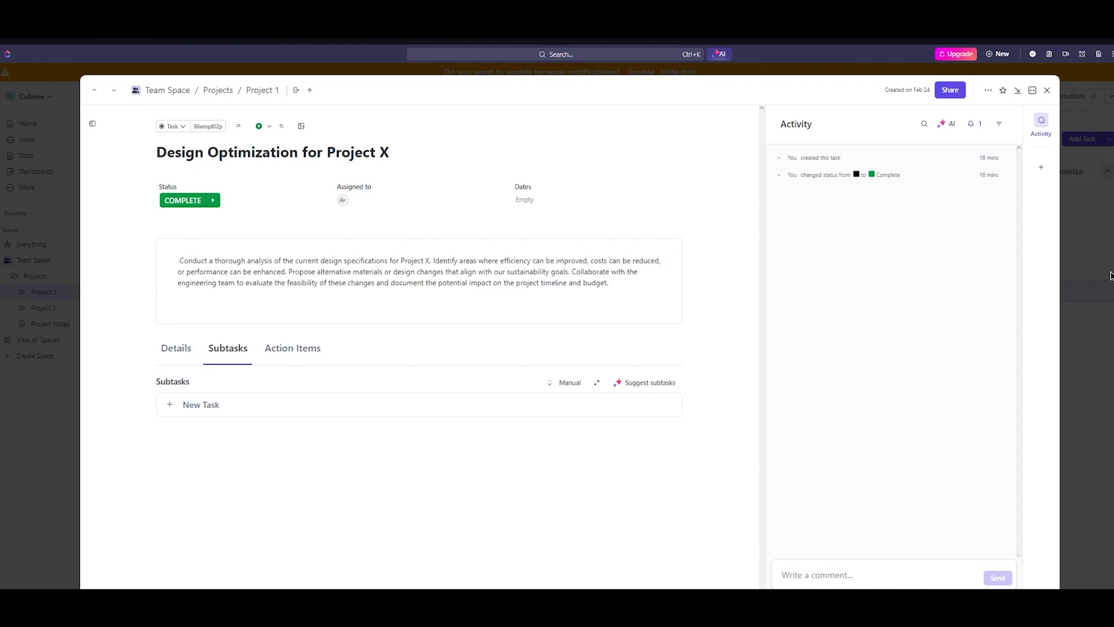
left_click(1110, 275)
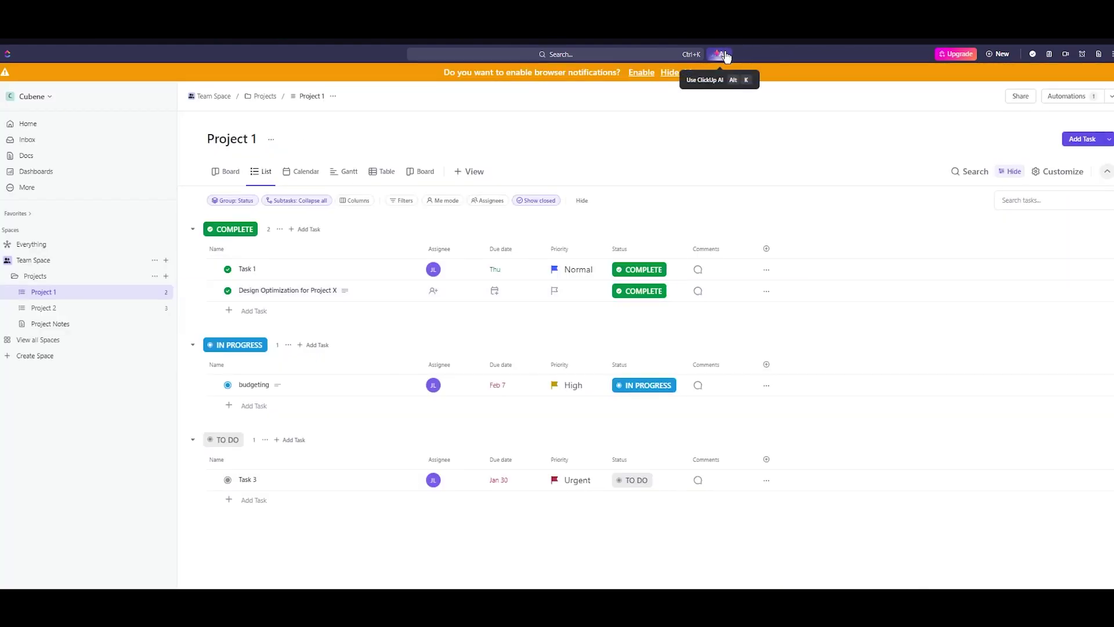
left_click(316, 291)
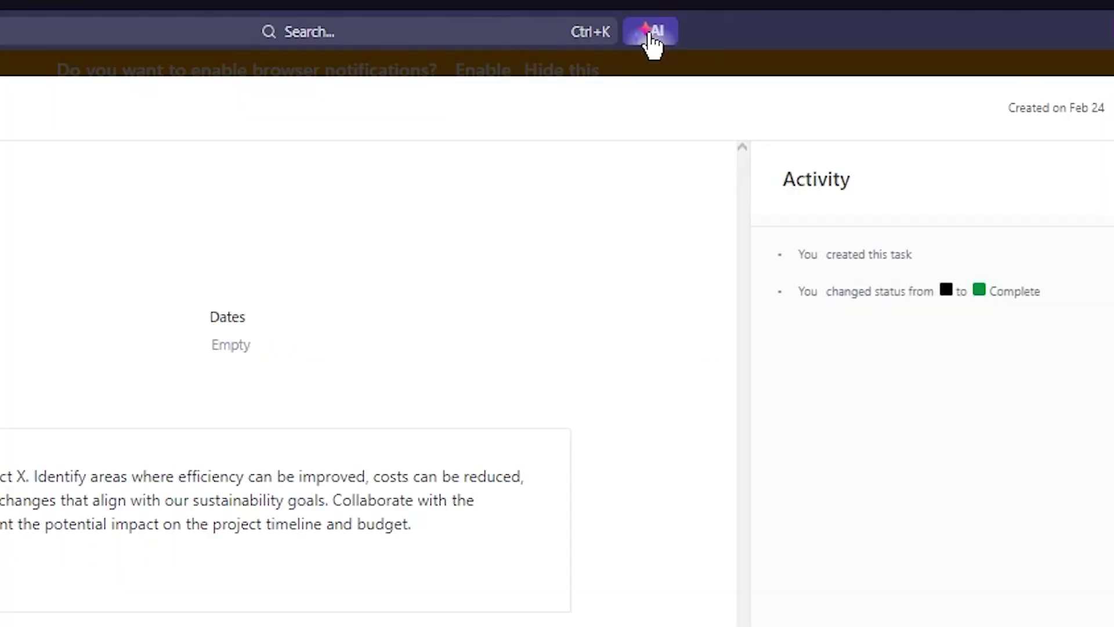
left_click(651, 36)
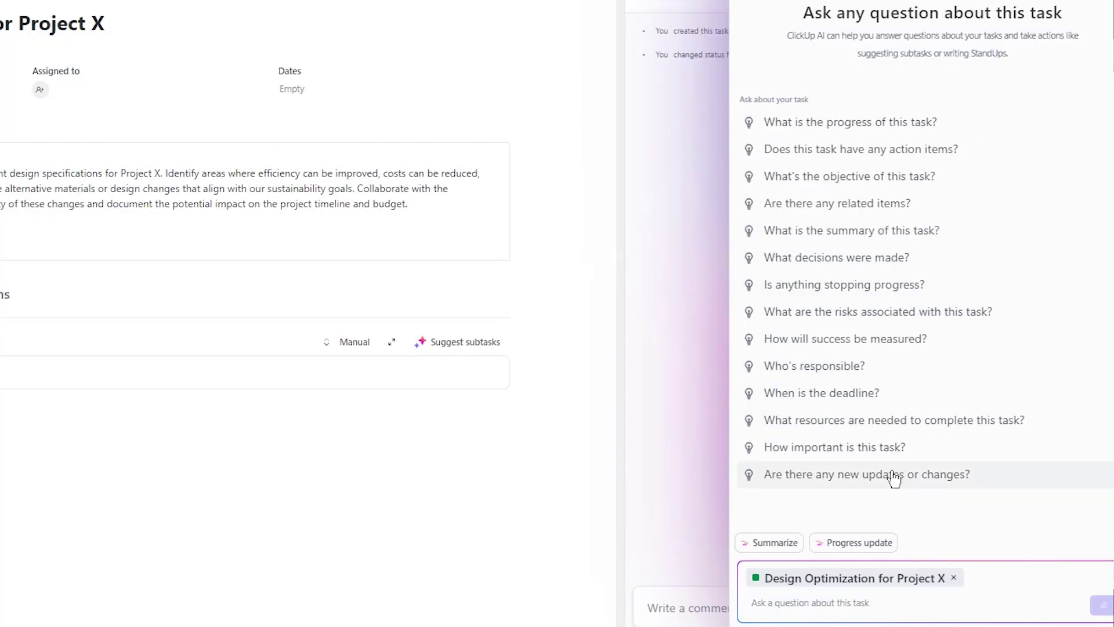
- Load the task description into AI Summarize with Straightforward tone and High creativity
type("summar")
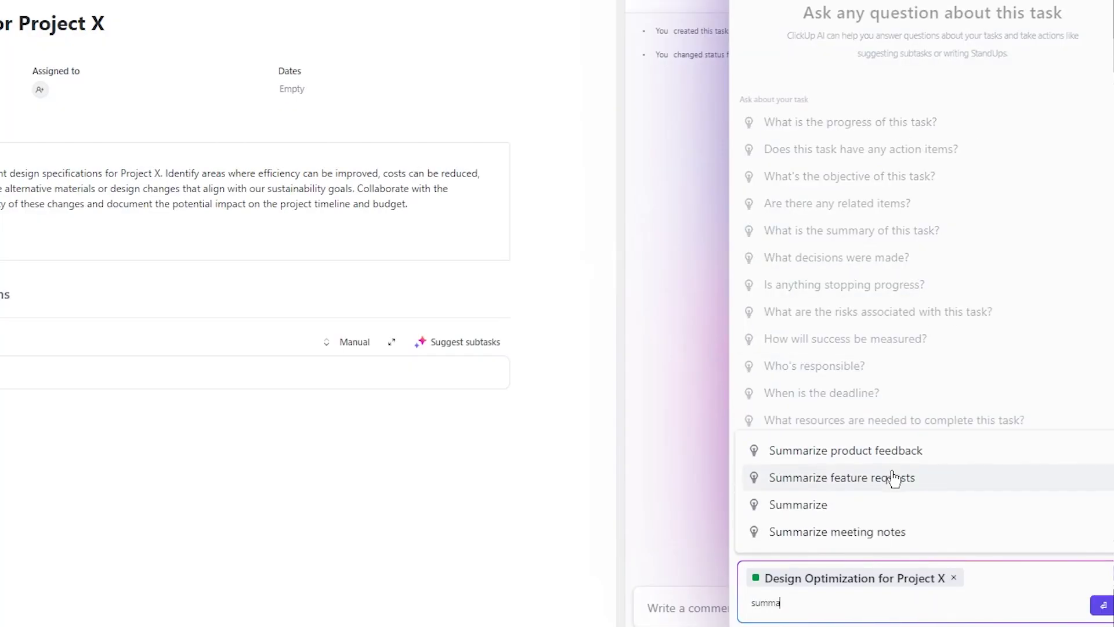
left_click(852, 505)
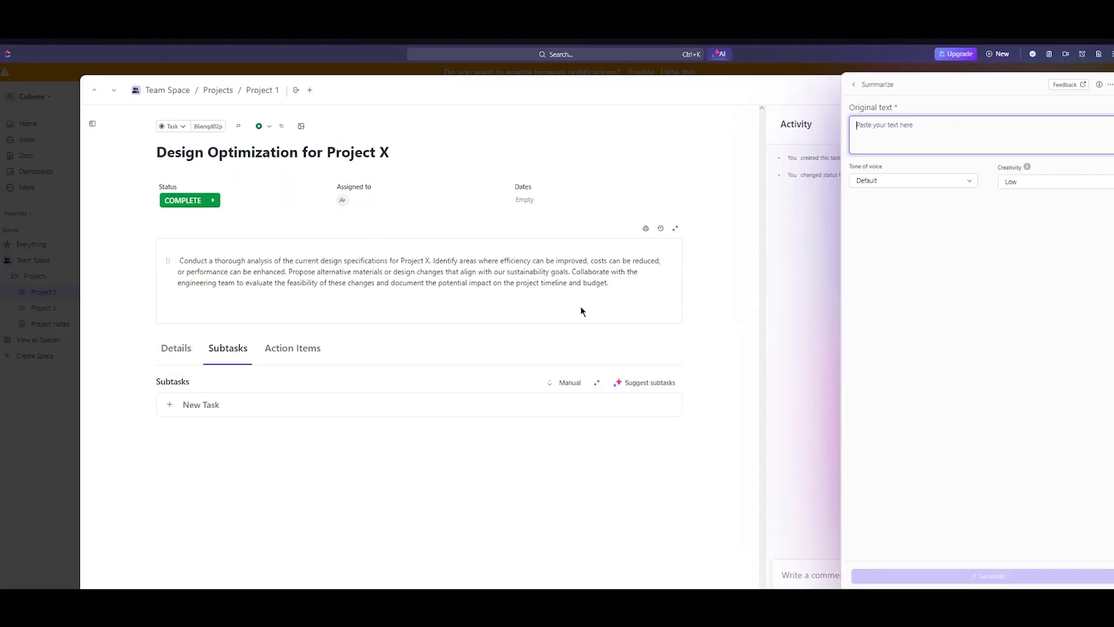
left_click_drag(627, 286, 171, 243)
key("ctrl+c")
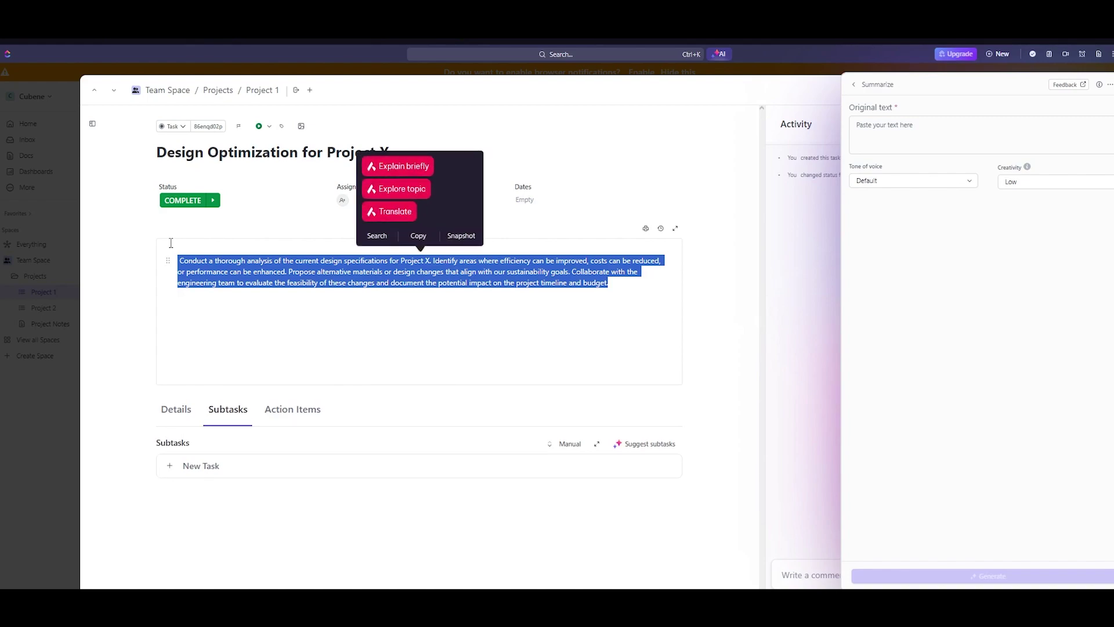
left_click(892, 141)
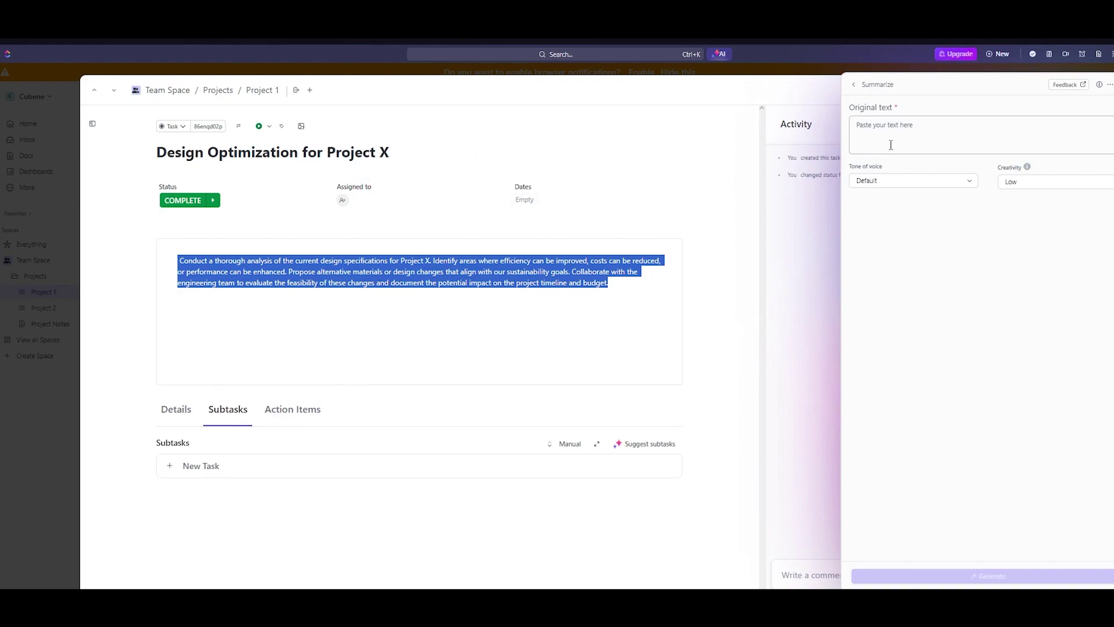
key("ctrl+v")
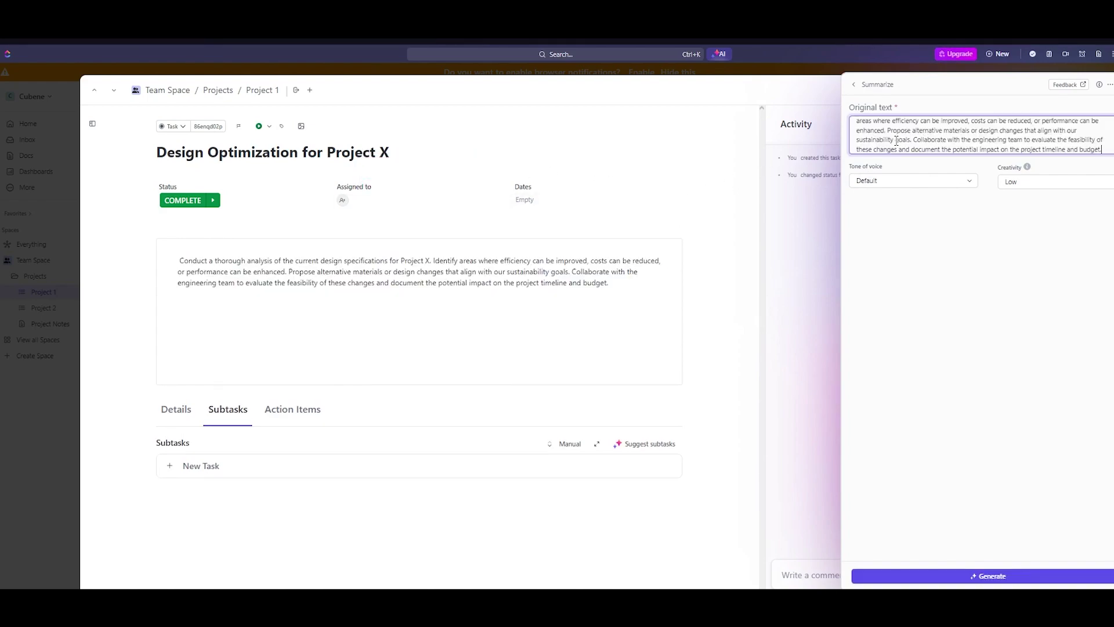
left_click(917, 182)
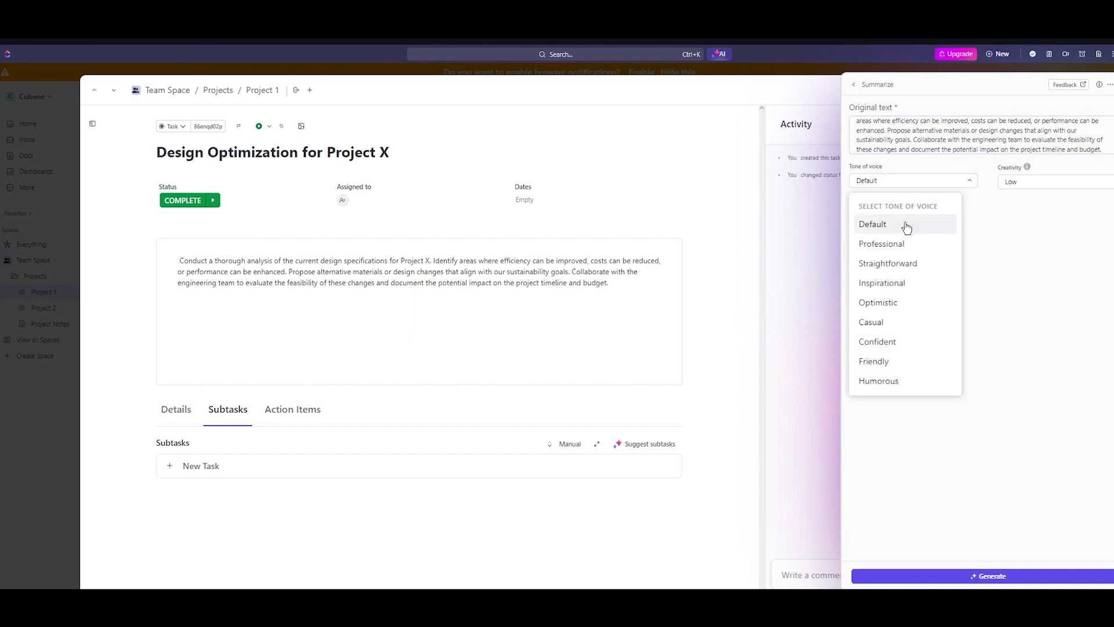
left_click(902, 263)
left_click(1046, 184)
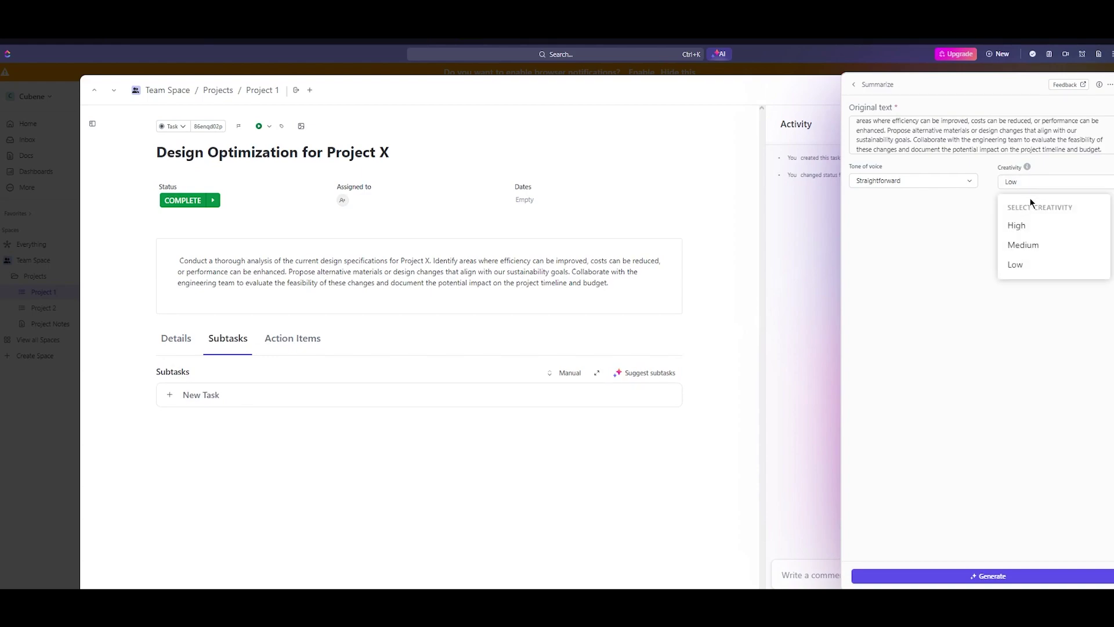
left_click(1033, 225)
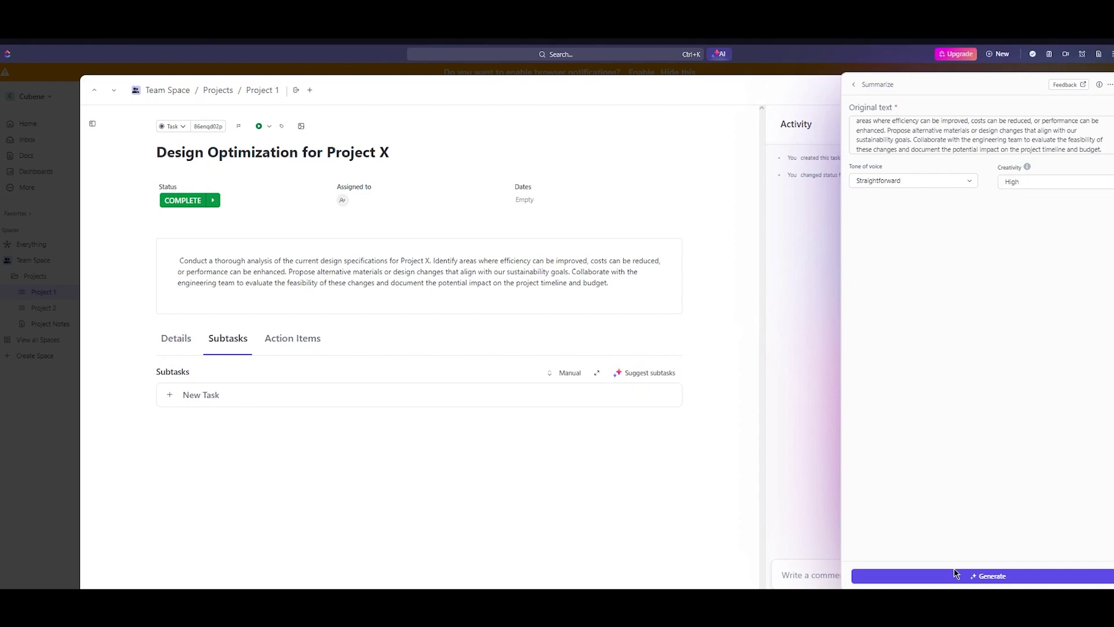
- Generate the AI summary of the task description, then close the AI panel
left_click(942, 576)
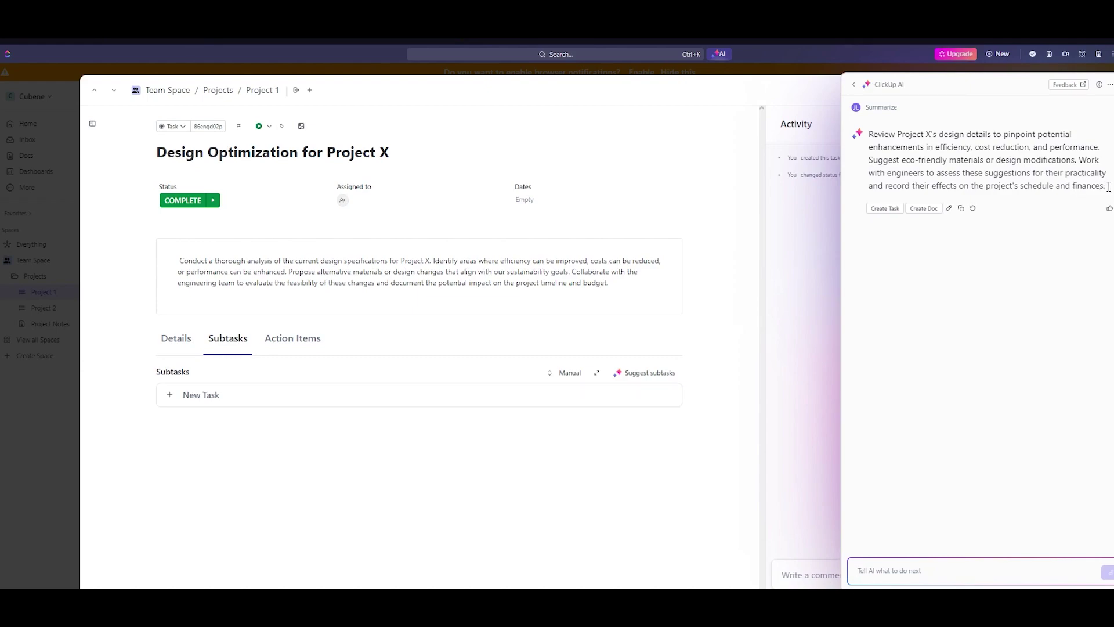
left_click_drag(1108, 186, 745, 182)
left_click(514, 283)
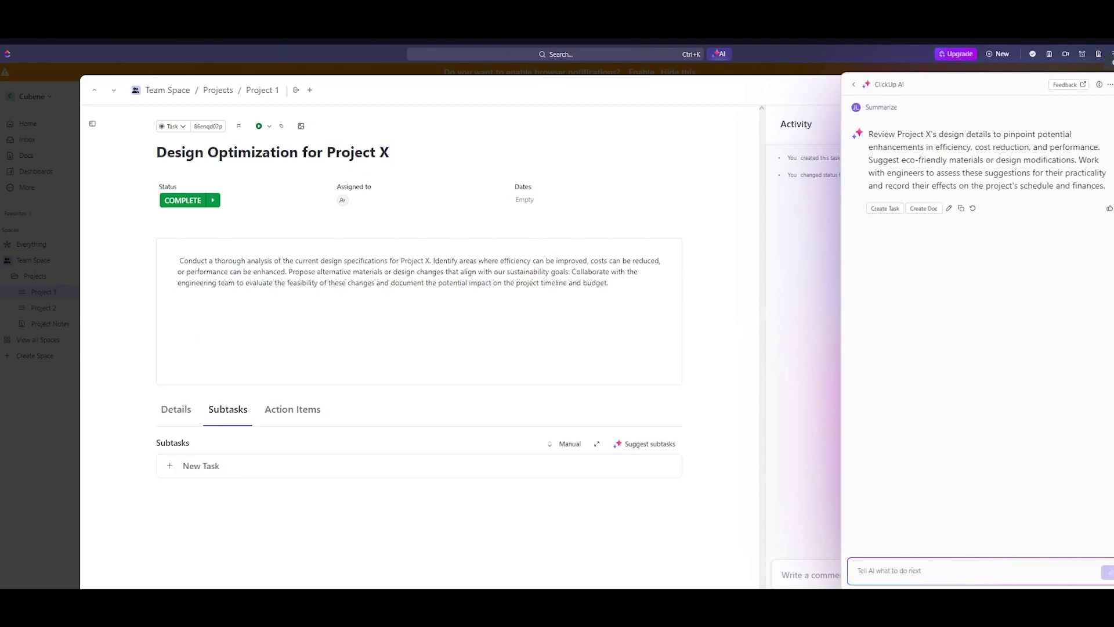
left_click(838, 132)
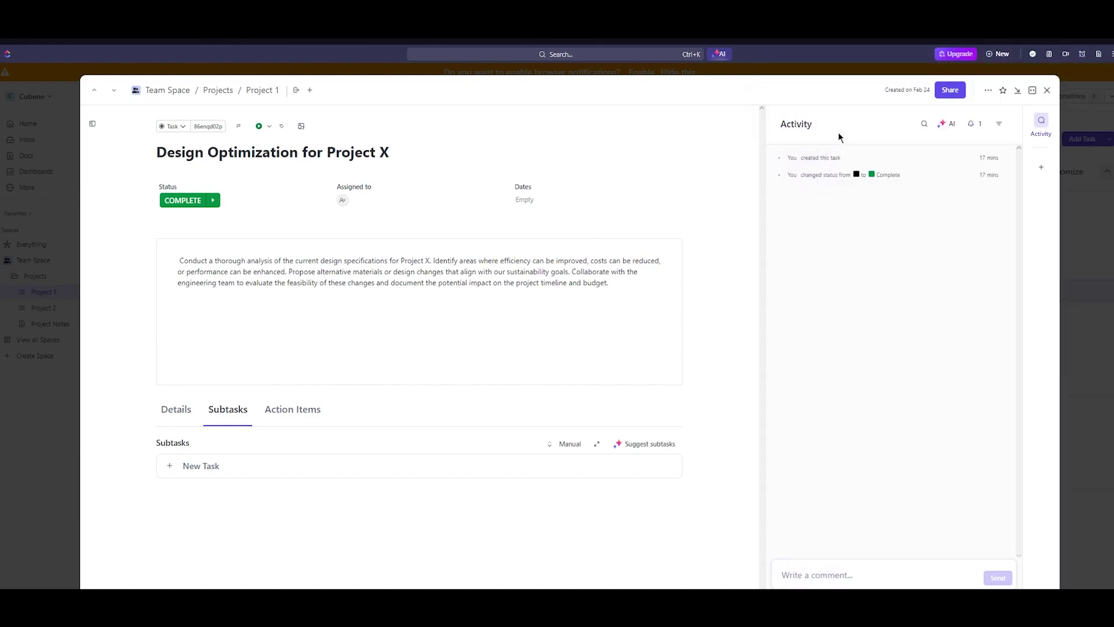
- Close the Design Optimization for Project X task to return to the Project 1 list
left_click(1047, 89)
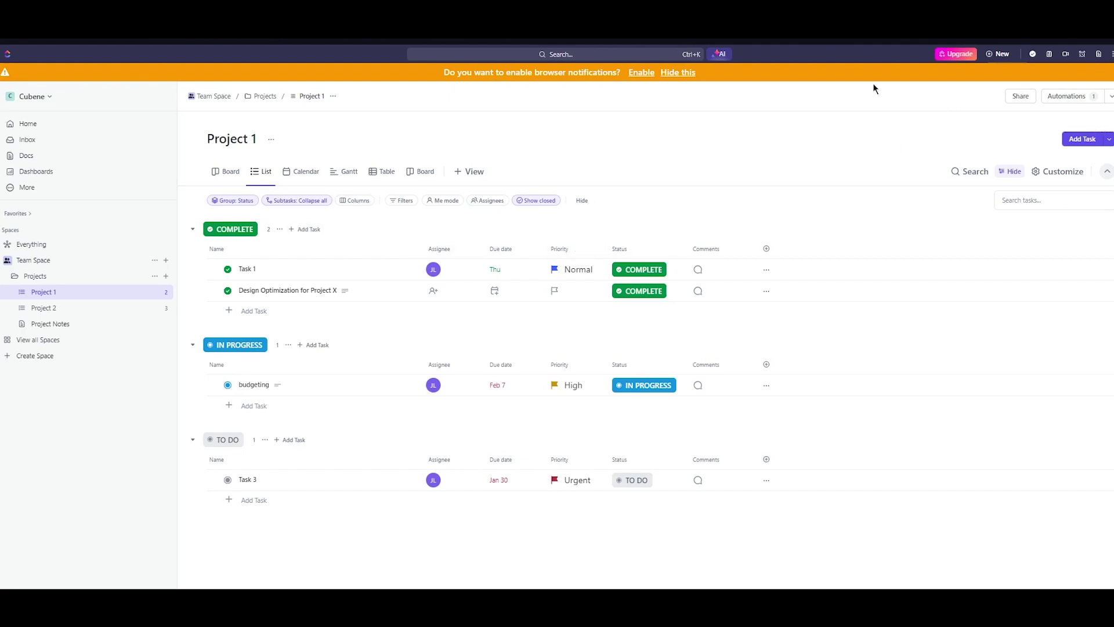
- Generate an AI StandUp covering the last 24 hours from Ask AI
left_click(712, 58)
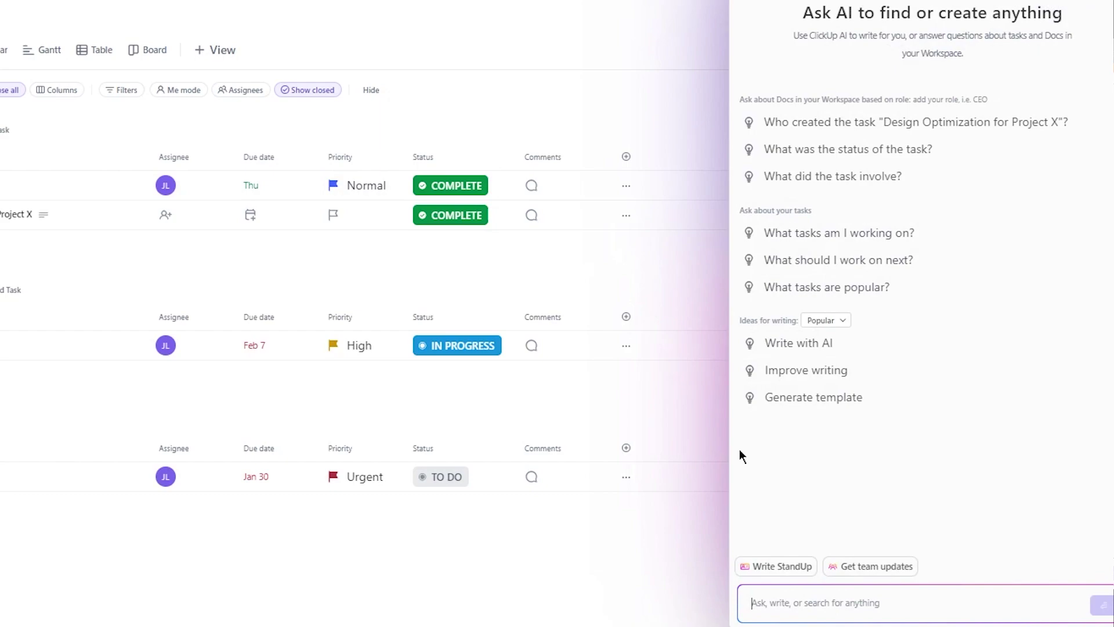
left_click(771, 566)
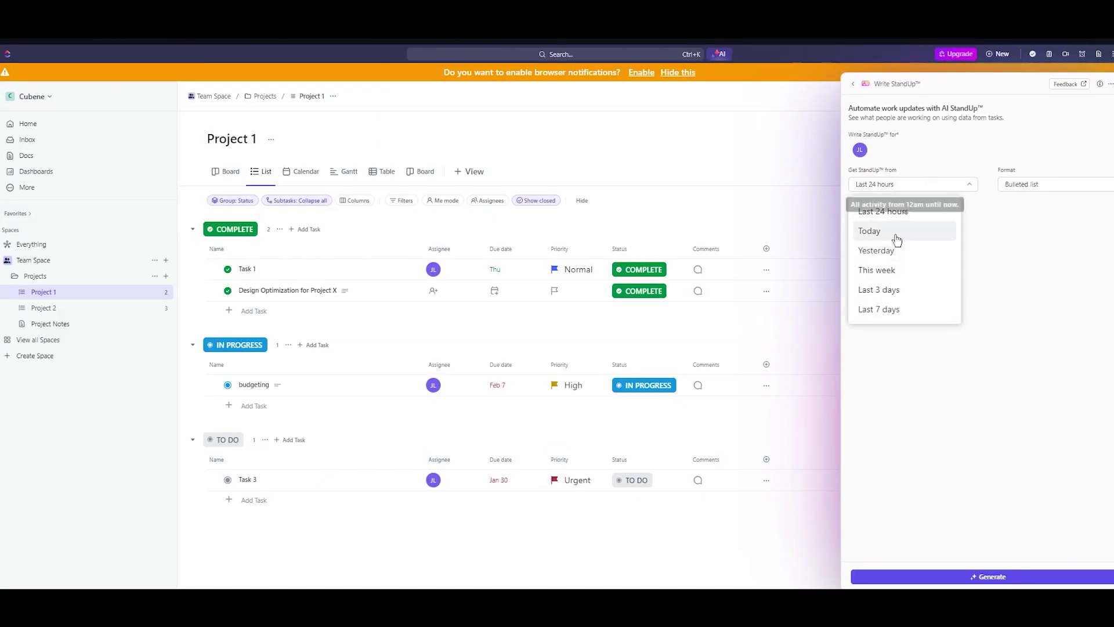
left_click(905, 216)
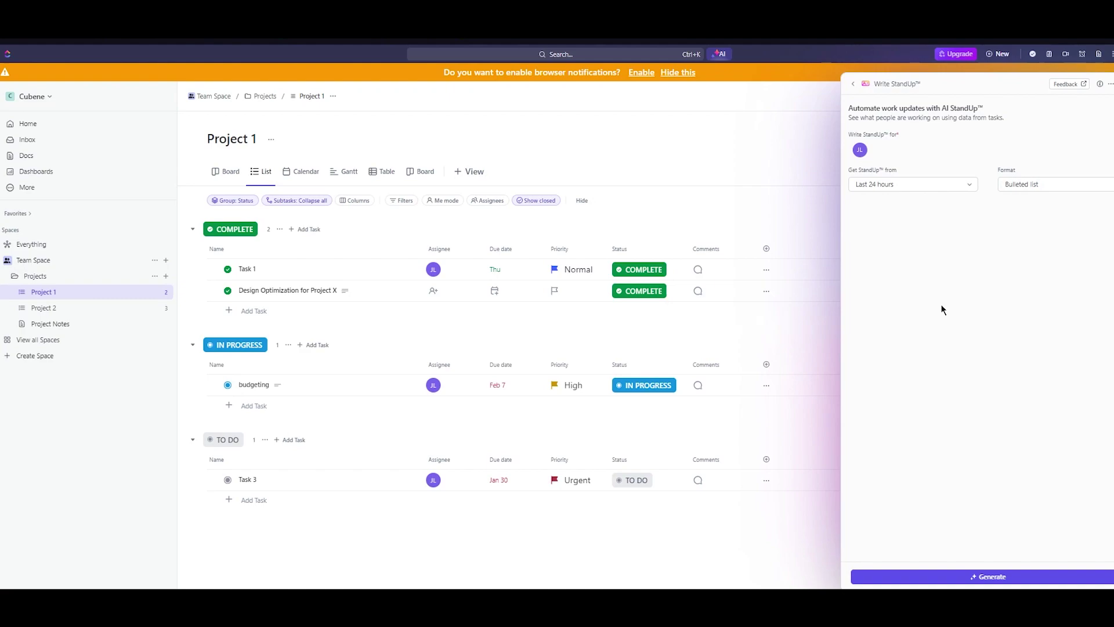
left_click(963, 577)
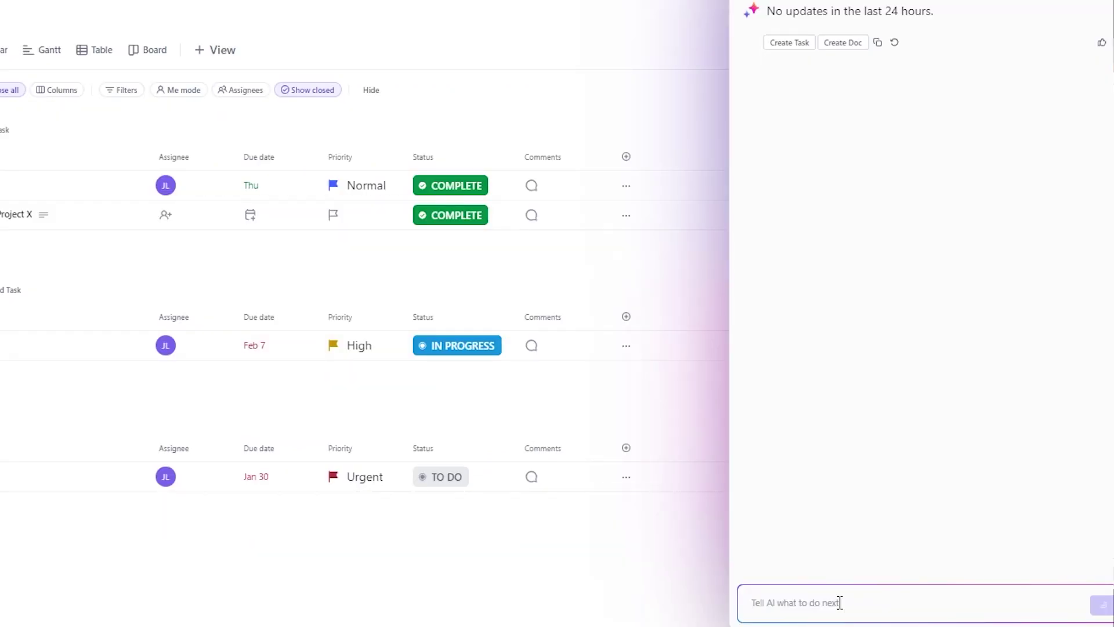
- Ask ClickUp AI 'automate updating comments' and read its suggested options
type("automate u")
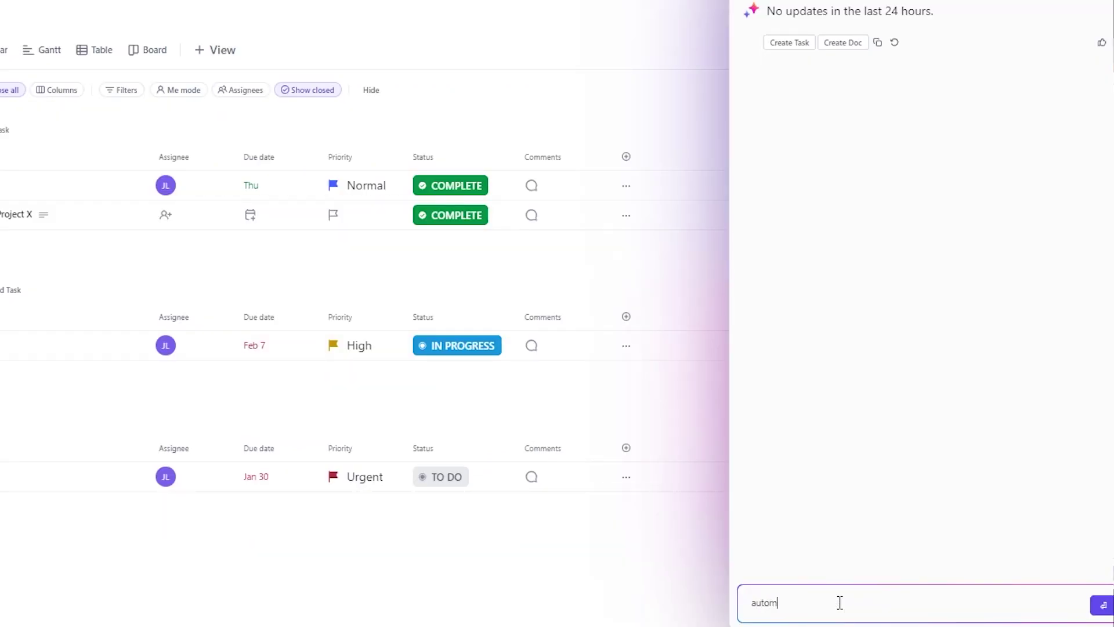
type("pdating comment")
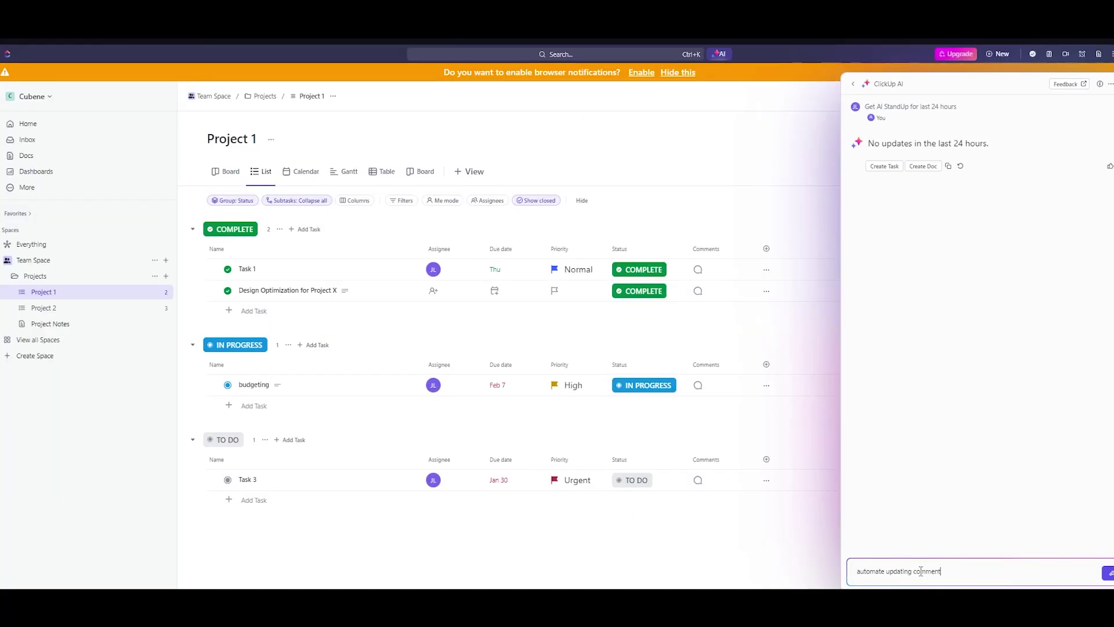
type("s")
key("Return")
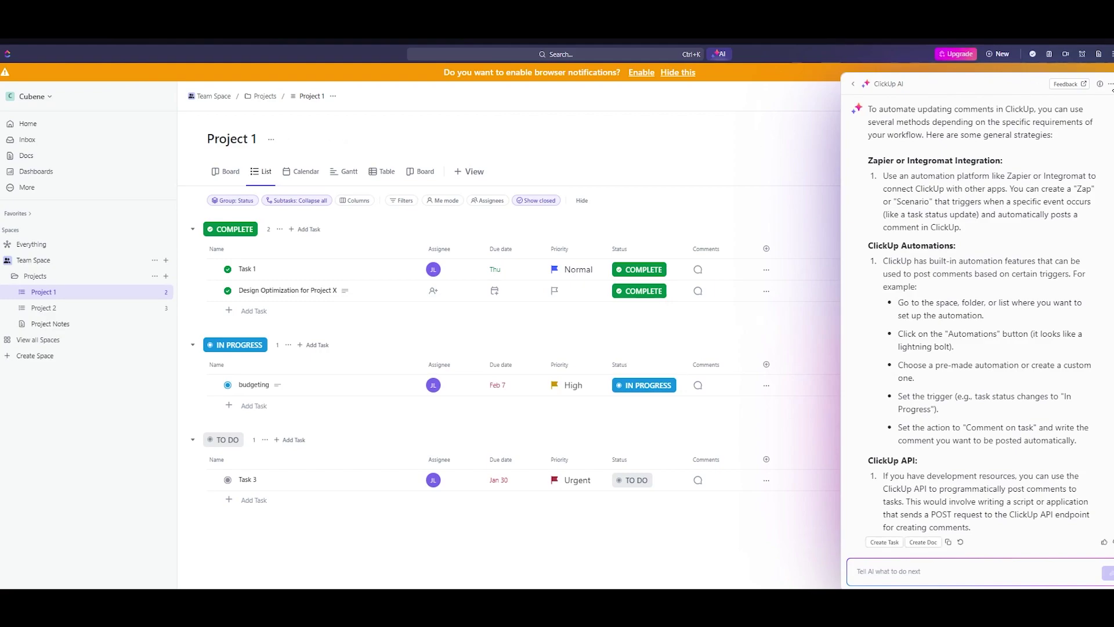
- Have AI build and save a Project 1 automation: when task status changes, set priority to low
key("Escape")
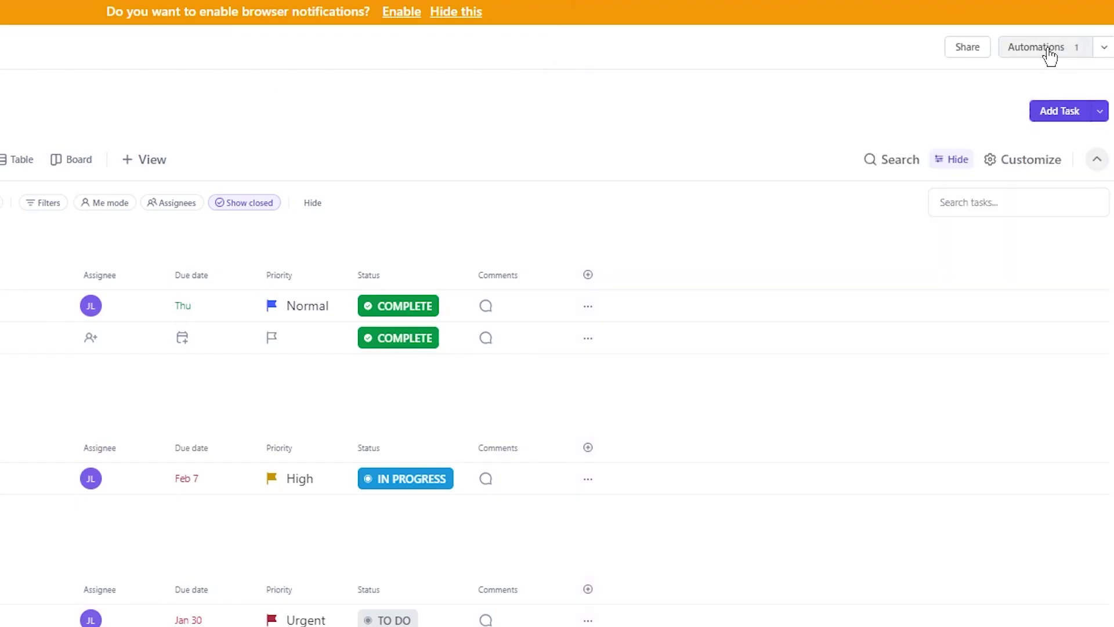
left_click(1049, 51)
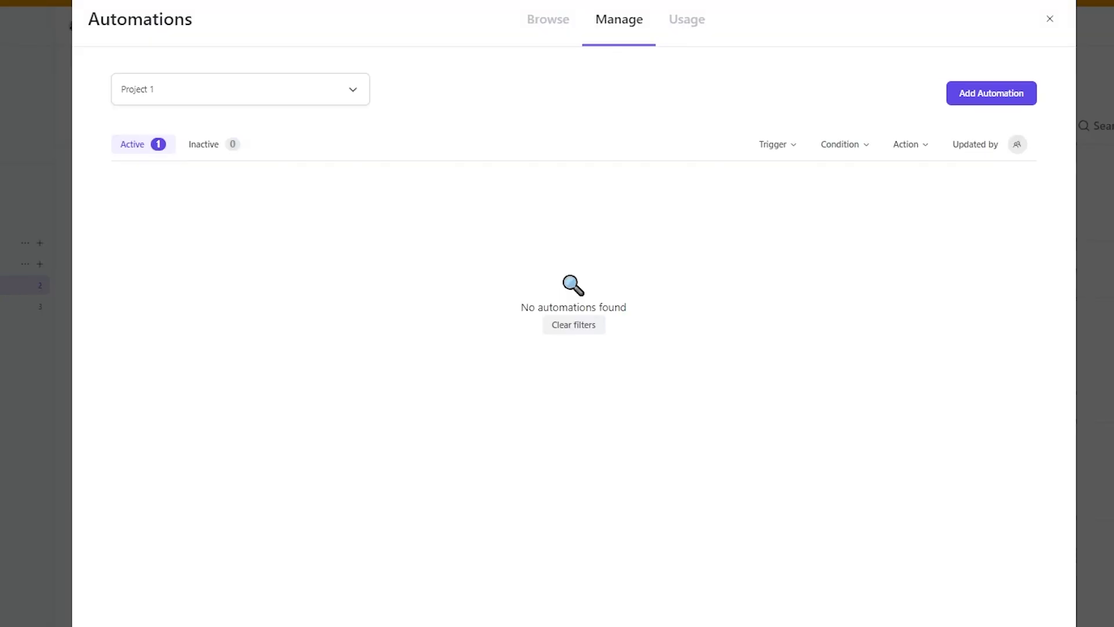
left_click(1004, 98)
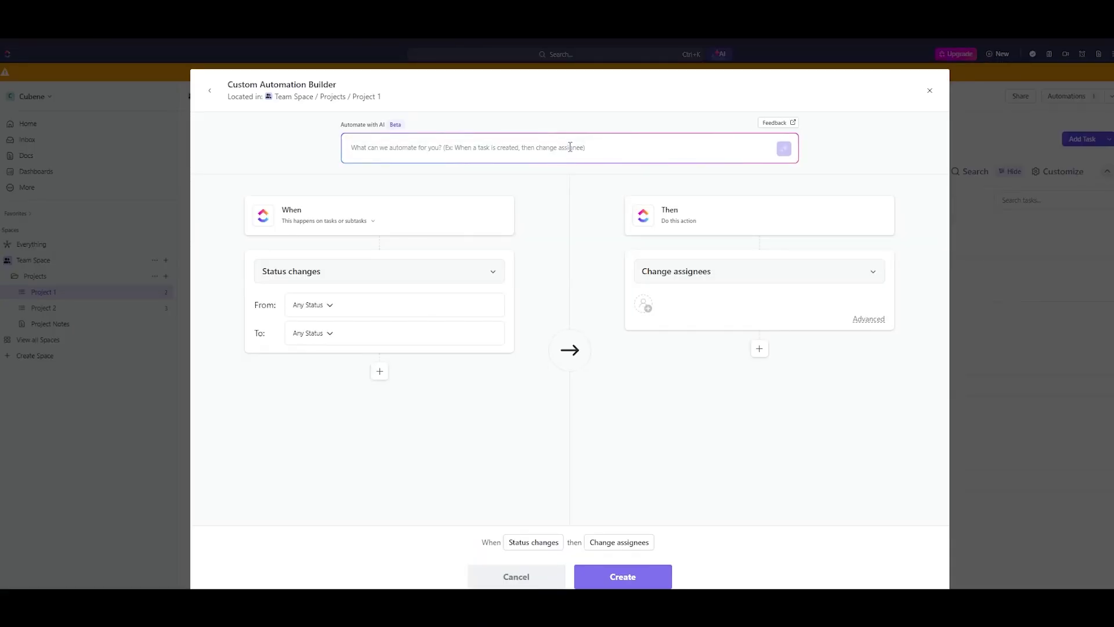
type("W")
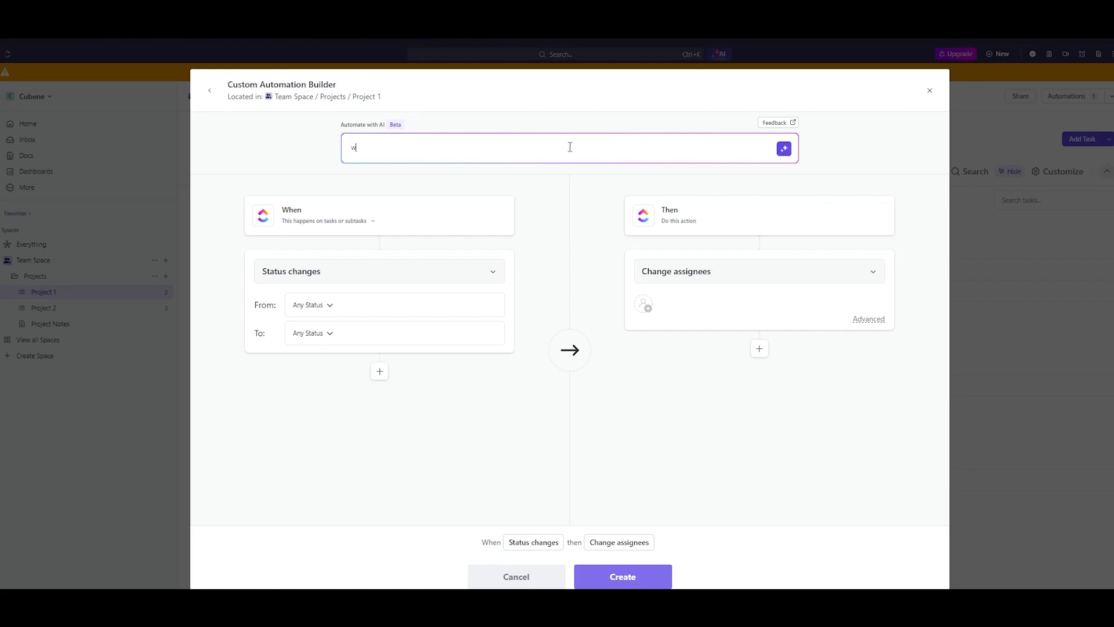
type("hen task status changes, chage pr")
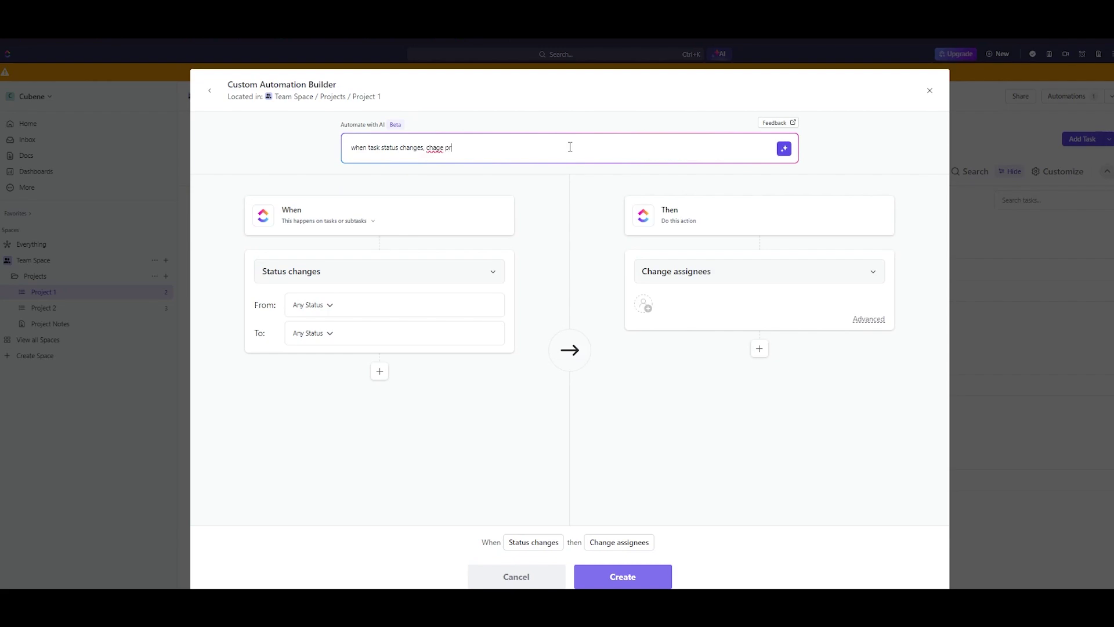
type("iority to low")
left_click(784, 149)
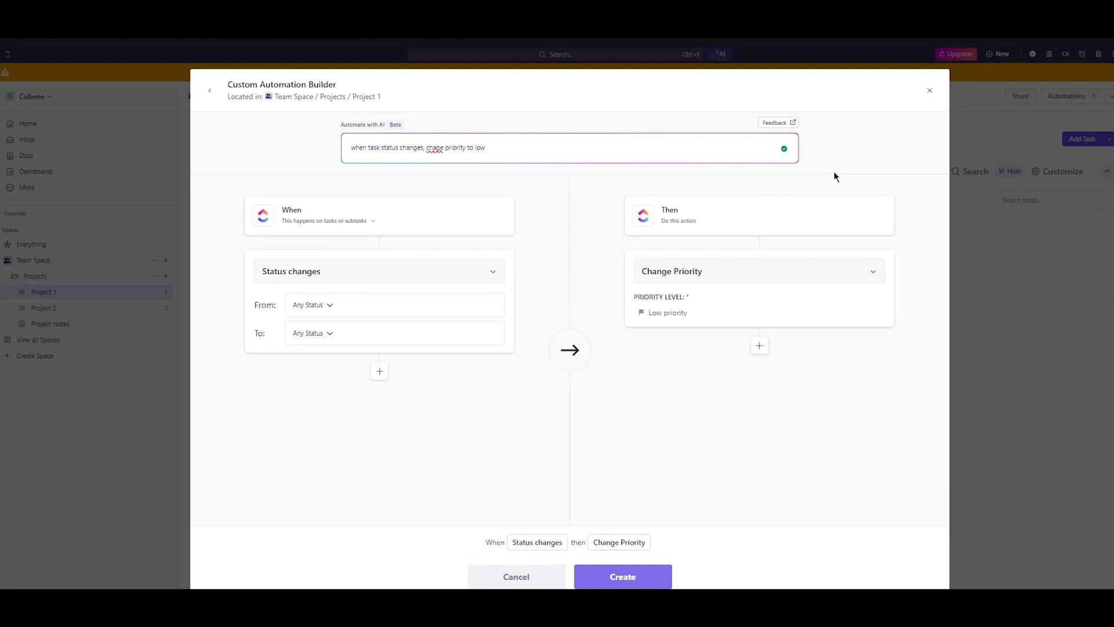
left_click(639, 580)
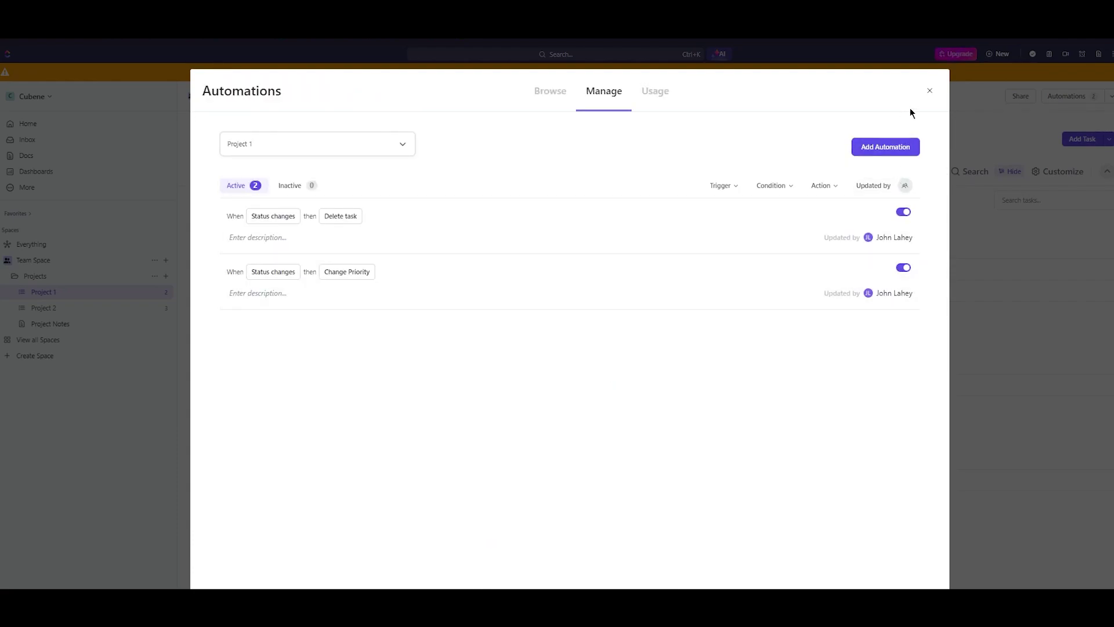
- Change the budgeting task's status from IN PROGRESS to COMPLETE
left_click(930, 91)
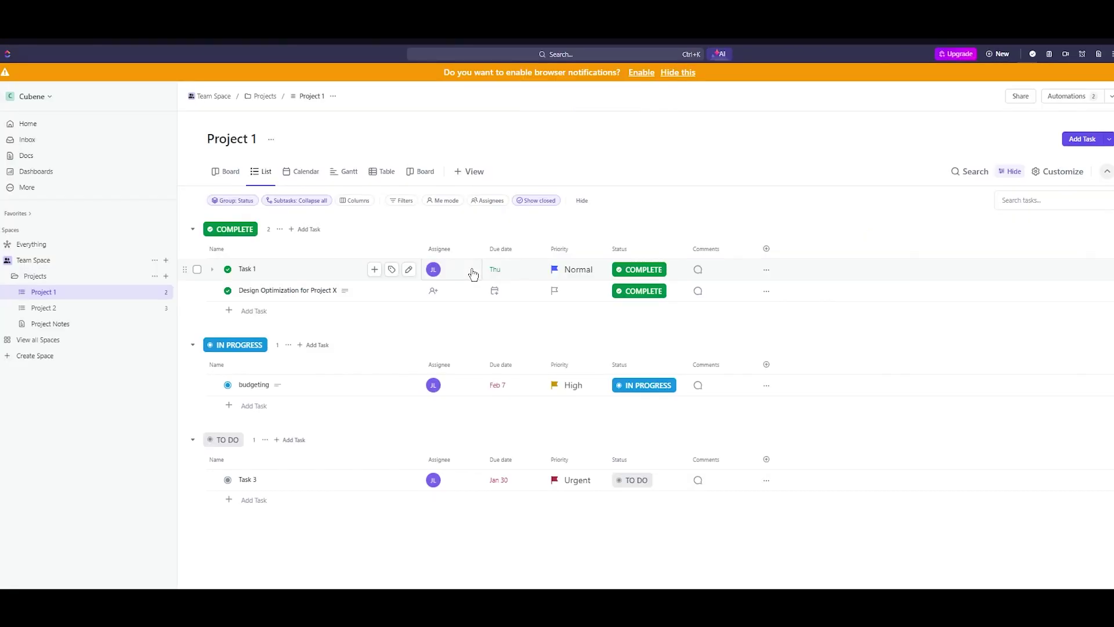
left_click(636, 388)
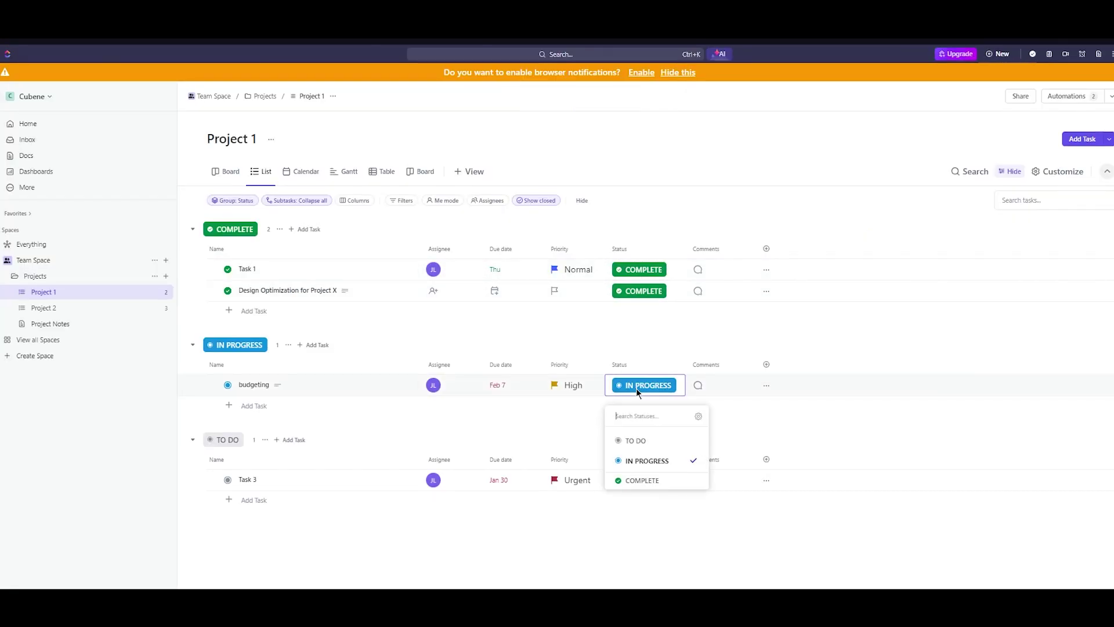
left_click(638, 480)
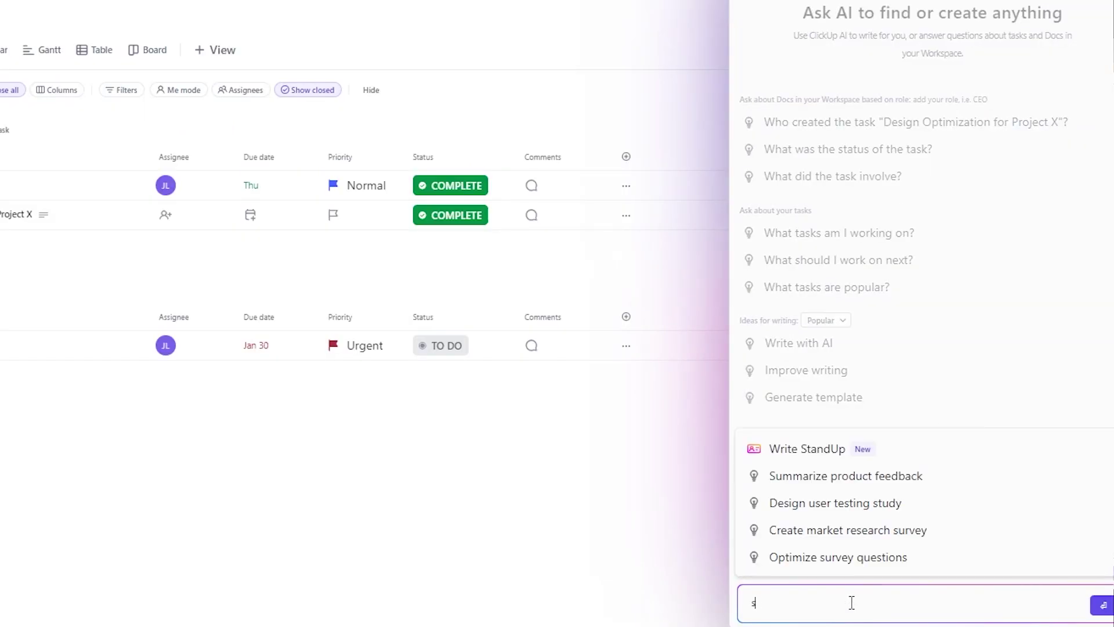
- Ask ClickUp AI to 'summarise board', then follow up with 'project 1'
type("summarise b")
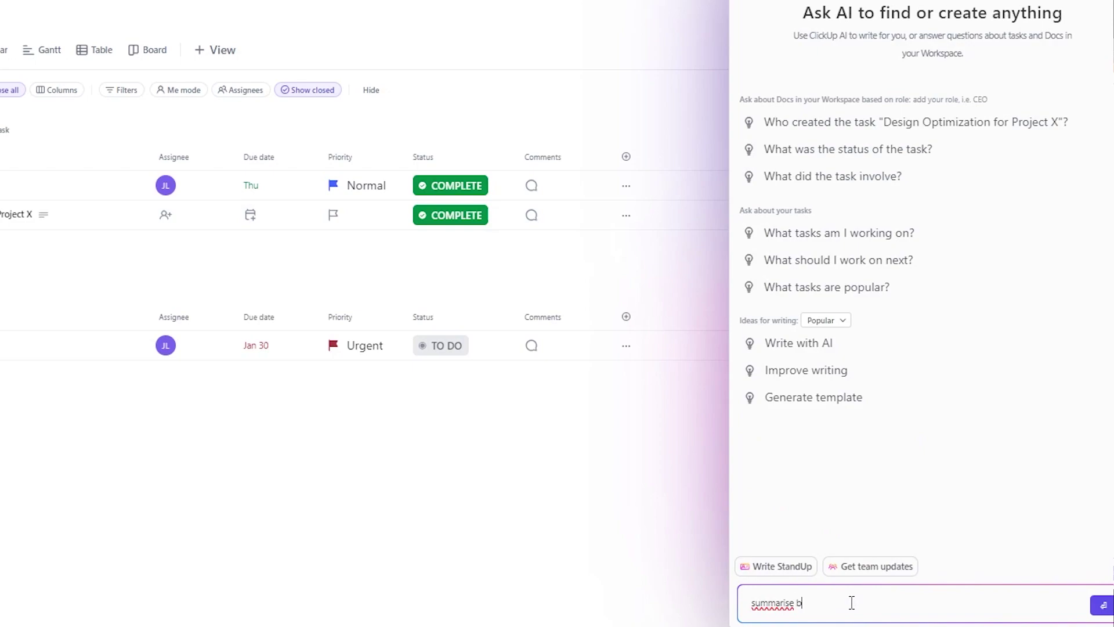
type("oard")
key("Return")
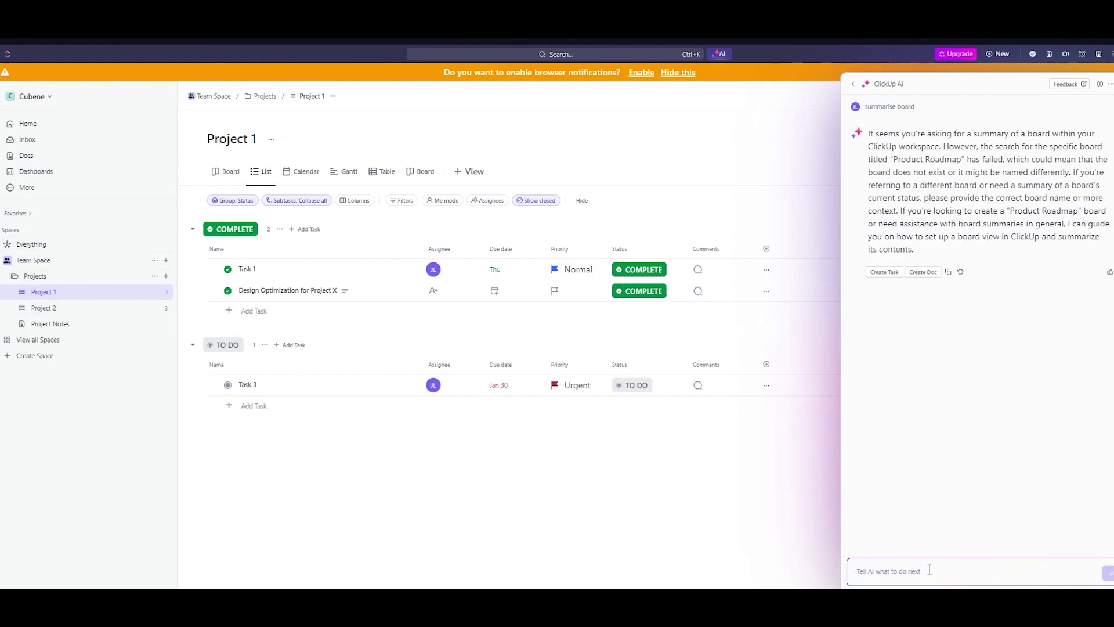
type("project")
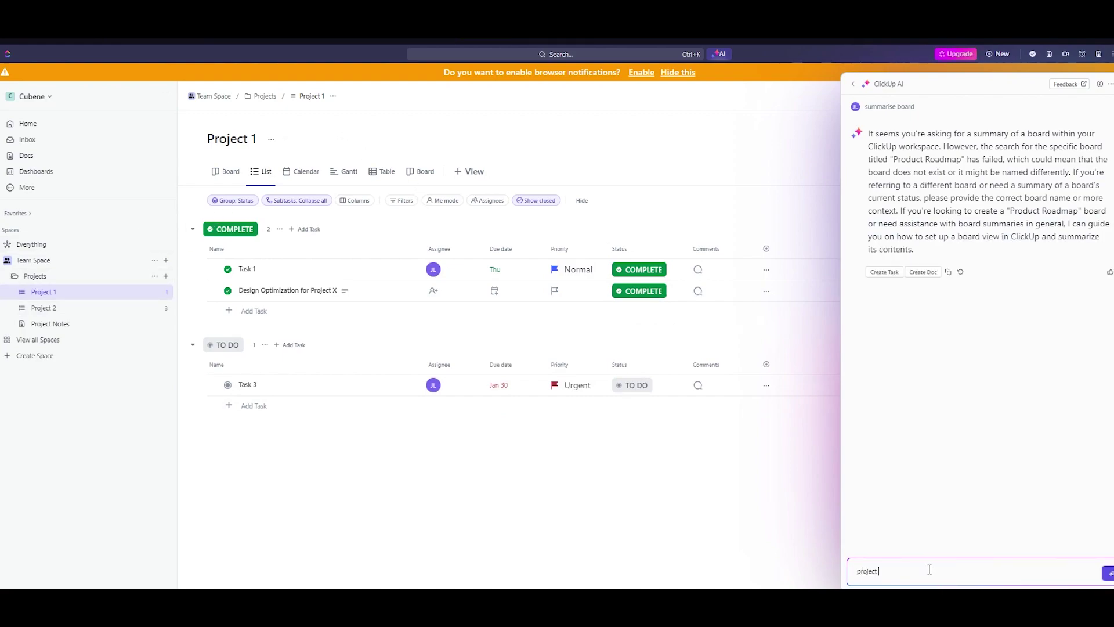
type(" 1")
key("Return")
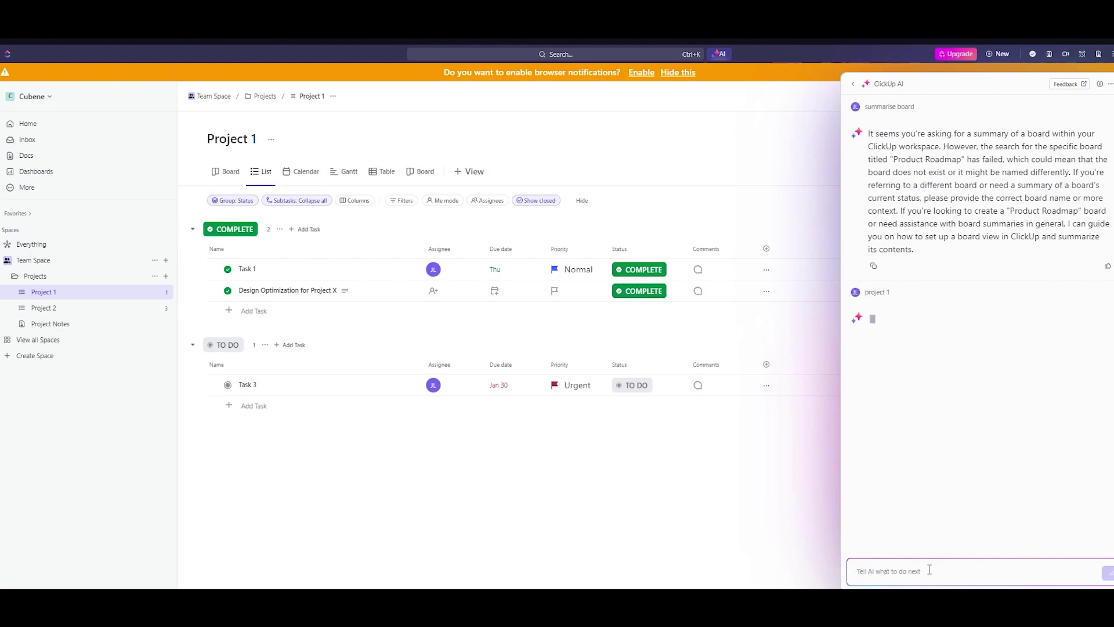